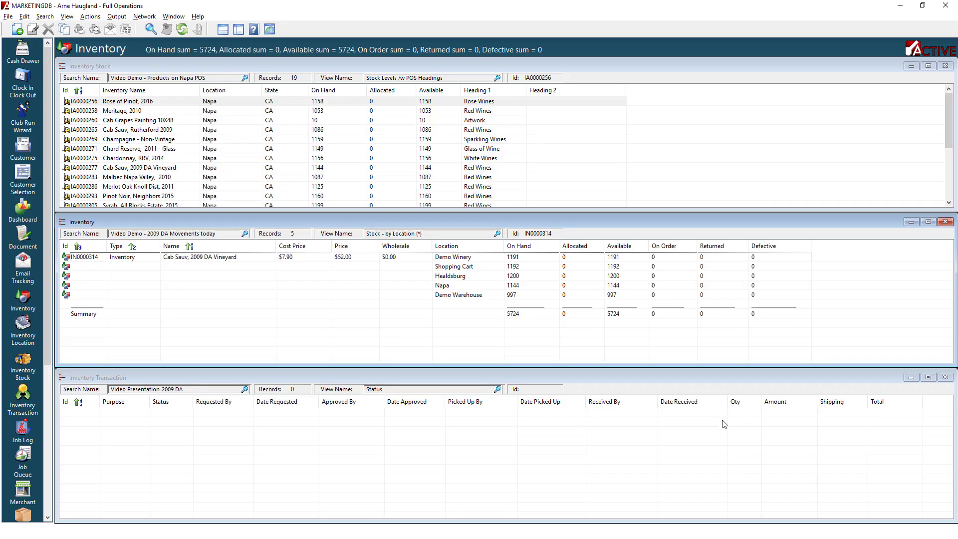
Maximize the Inventory Stock list and sort it by Heading 1.
click(929, 66)
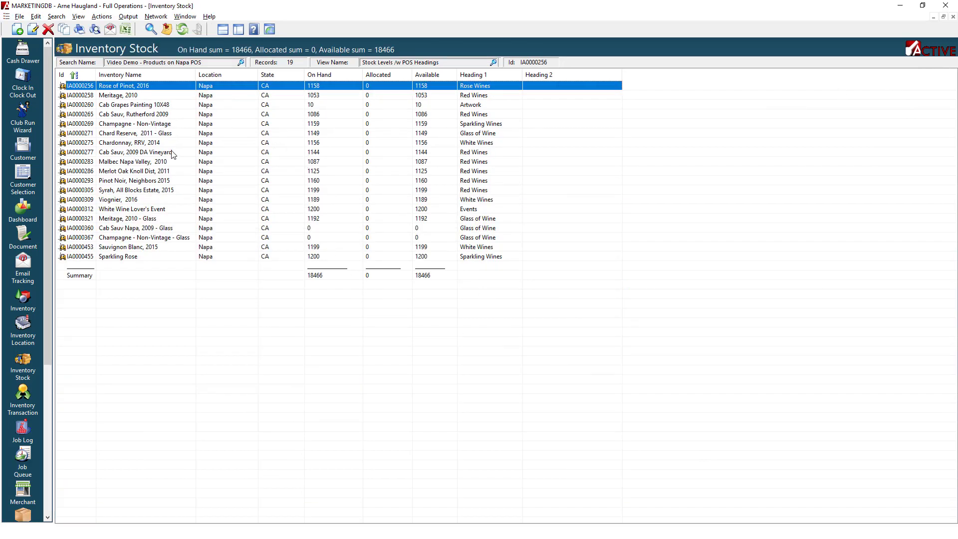
click(487, 74)
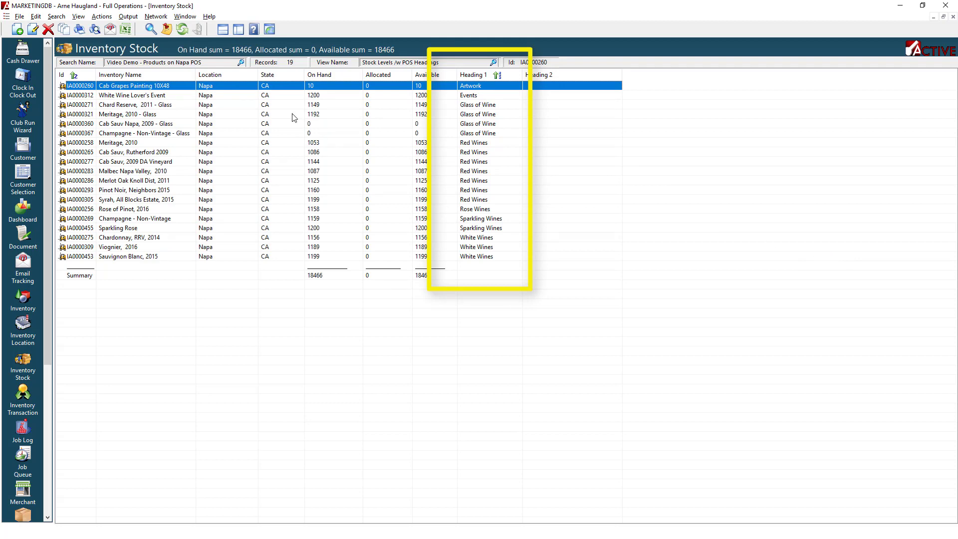
Load the saved search "Video Demo - Products on Warehouse POS" in the Inventory Stock list.
click(240, 64)
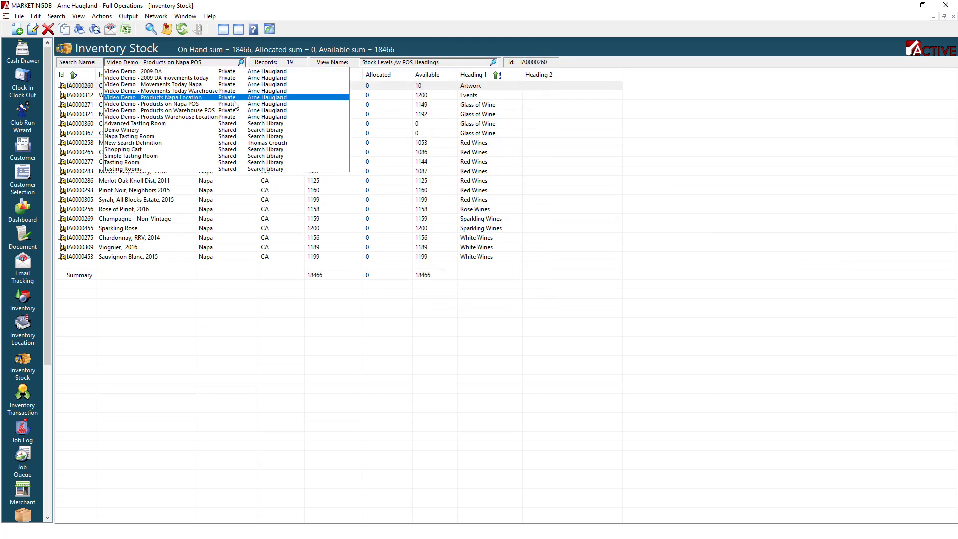
click(170, 110)
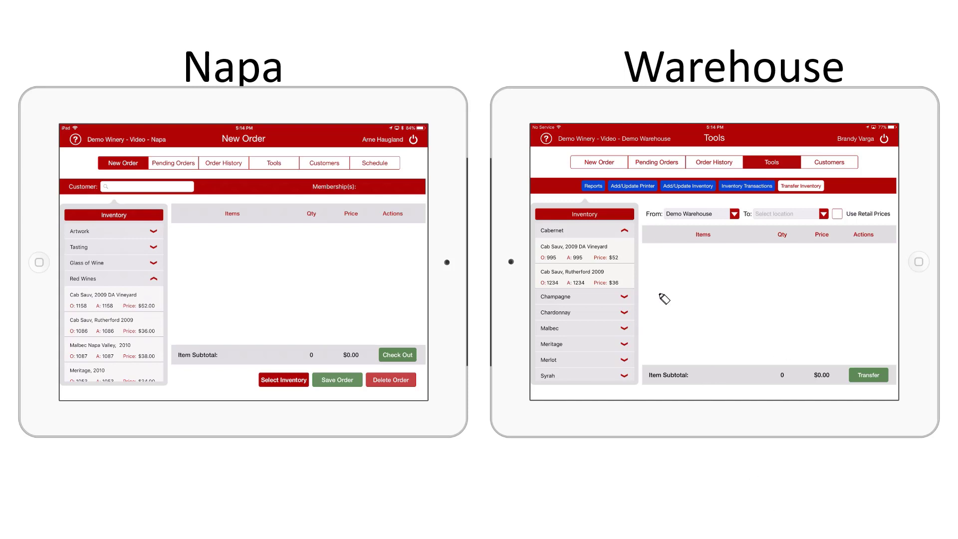
drag(543, 271, 629, 266)
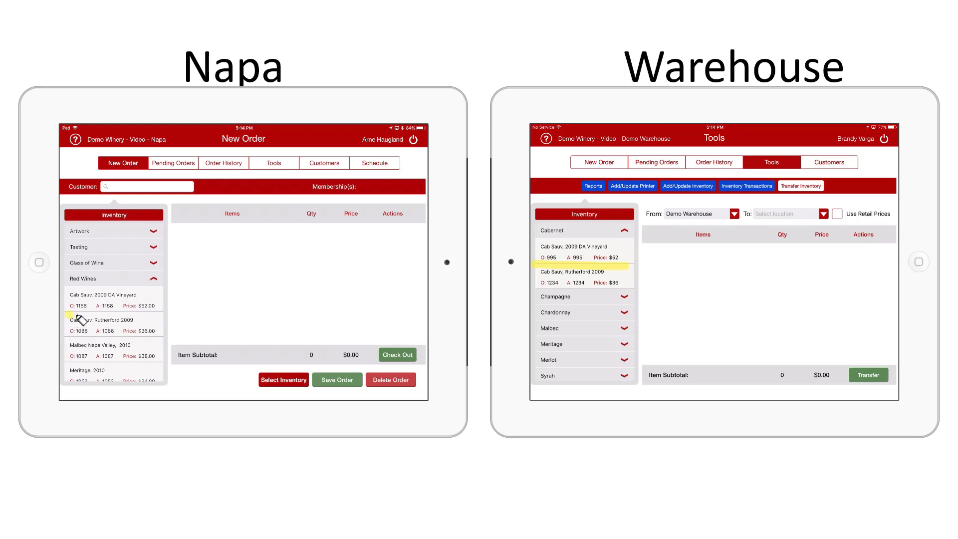
drag(66, 317, 152, 316)
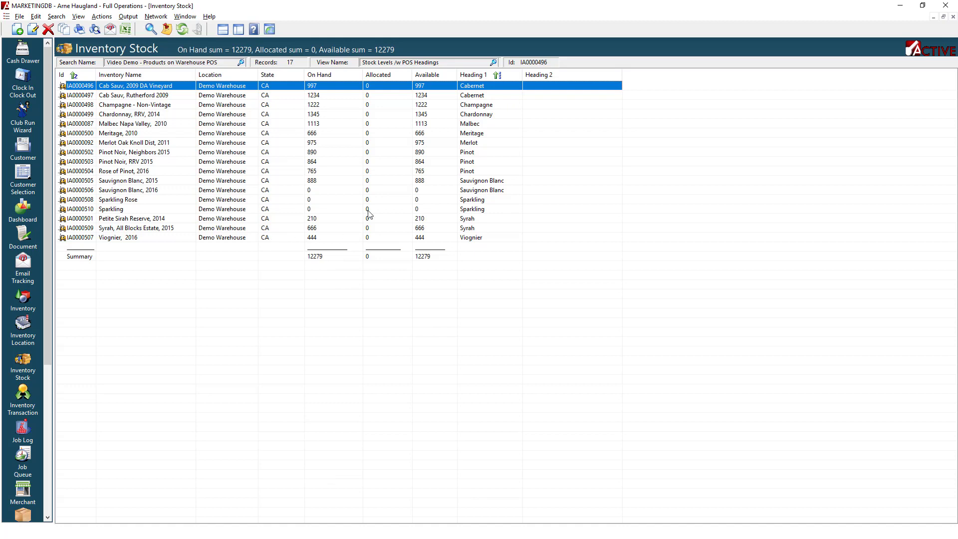
Restore the tiled layout and activate the Inventory Transaction panel.
click(944, 17)
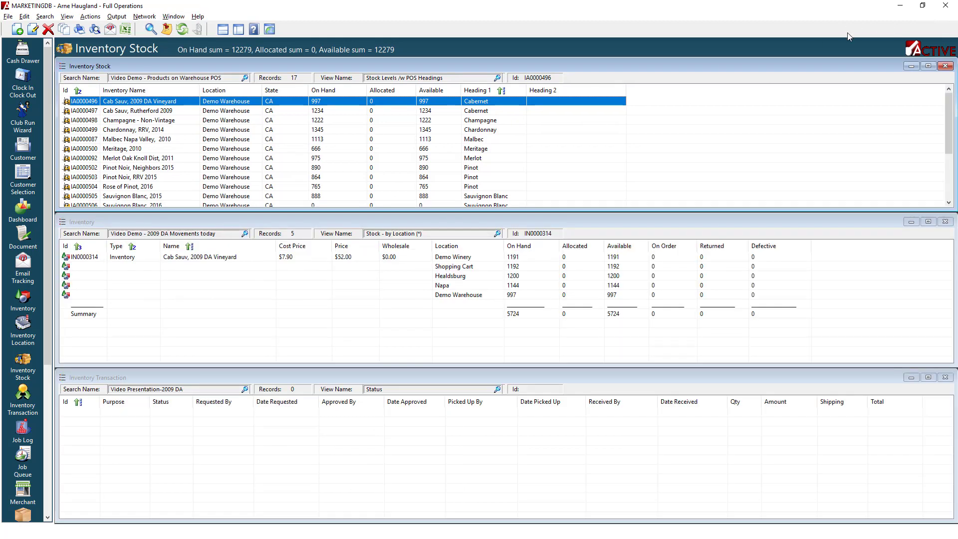
click(223, 377)
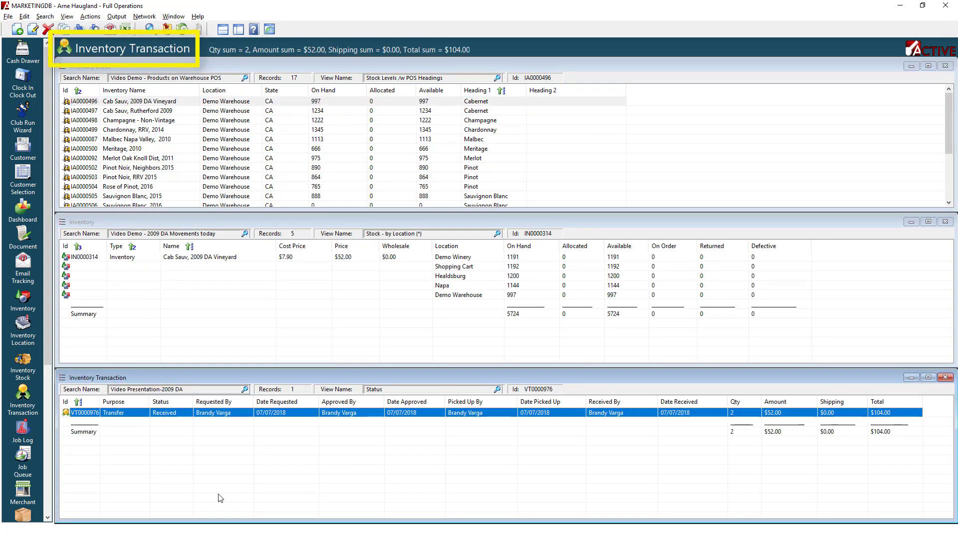
Open transfer VT0000976, review its Inventory and General tabs, and close the entry window.
double_click(370, 418)
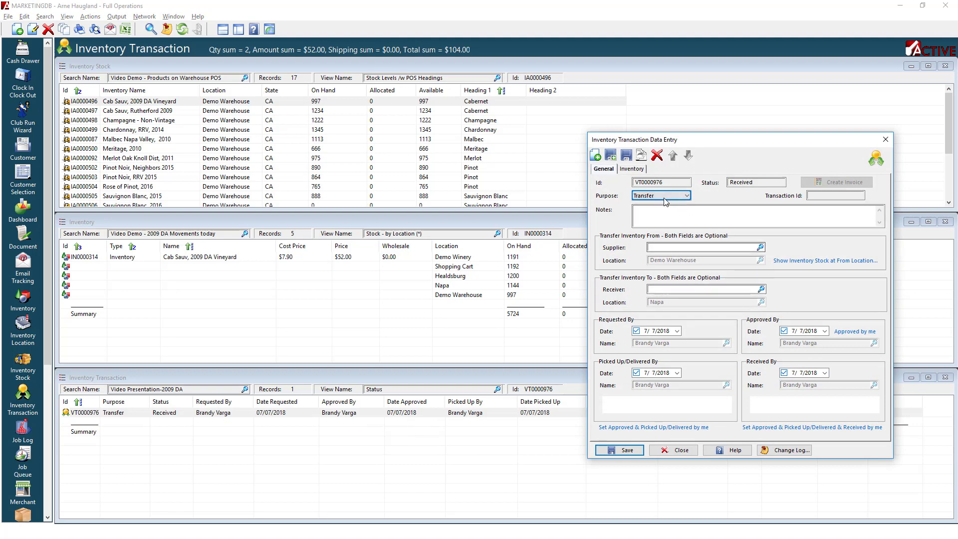
click(631, 168)
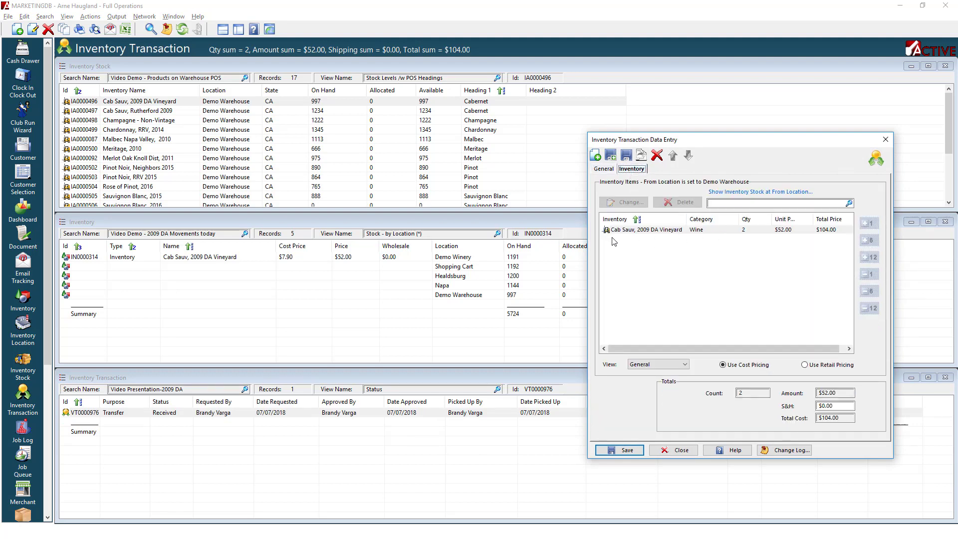
click(605, 170)
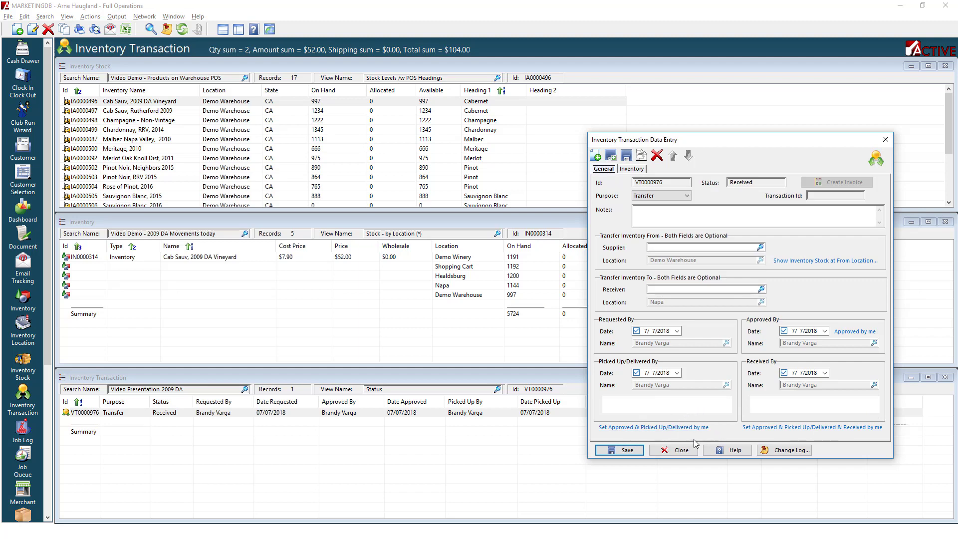
click(679, 452)
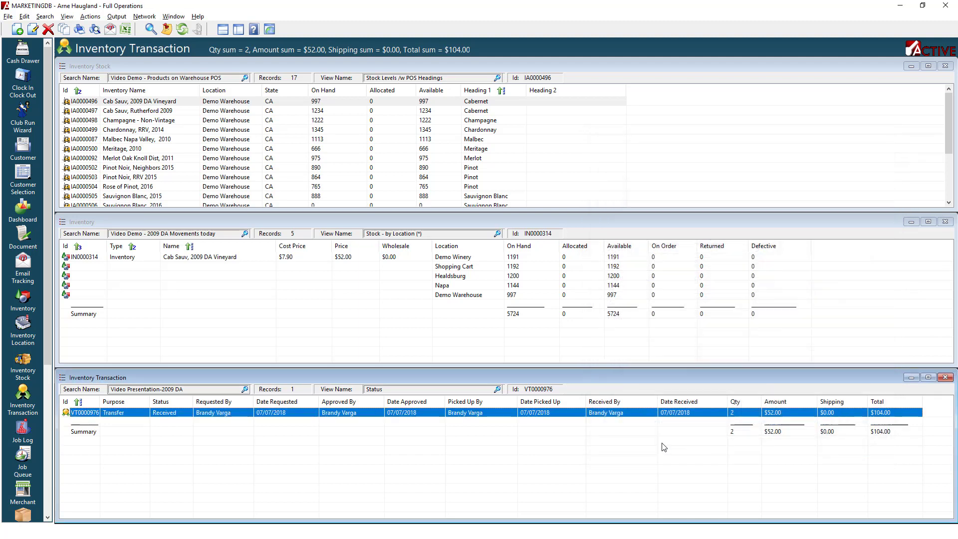
Switch the transaction list's view to Inventory (*) and then to Movement Detail (*).
click(498, 389)
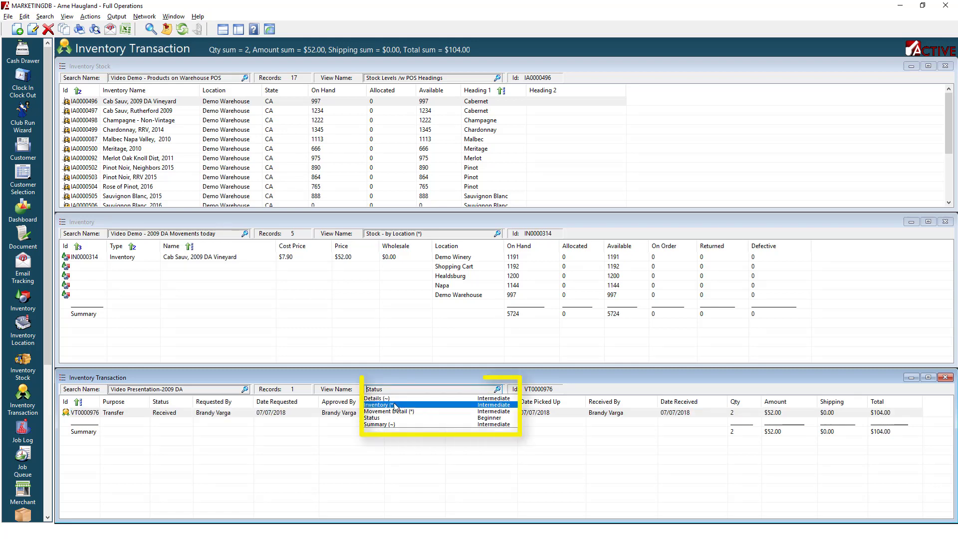
click(452, 405)
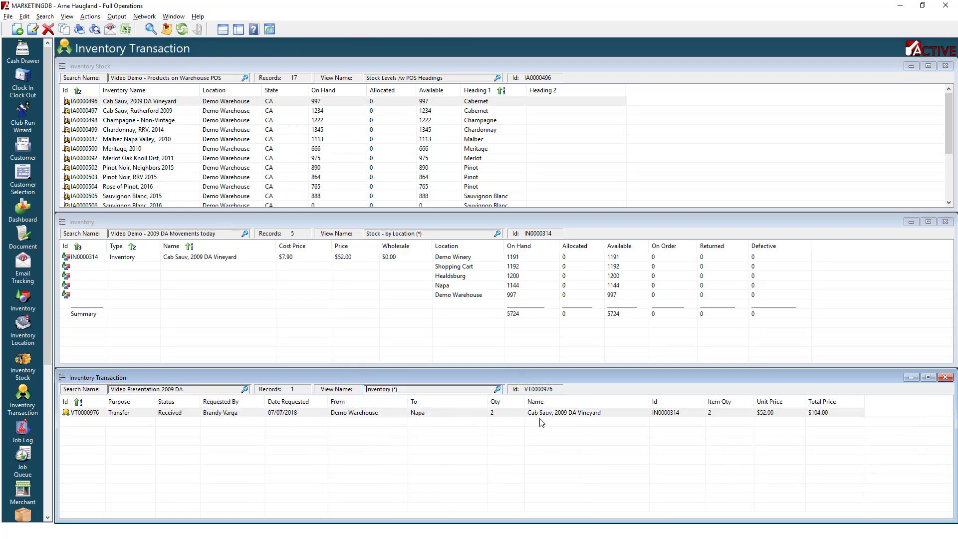
click(498, 388)
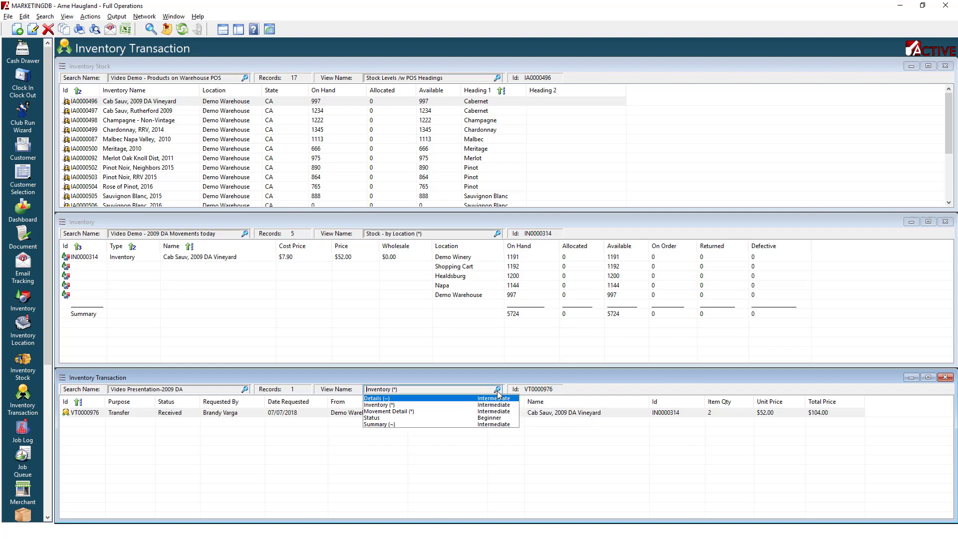
click(397, 412)
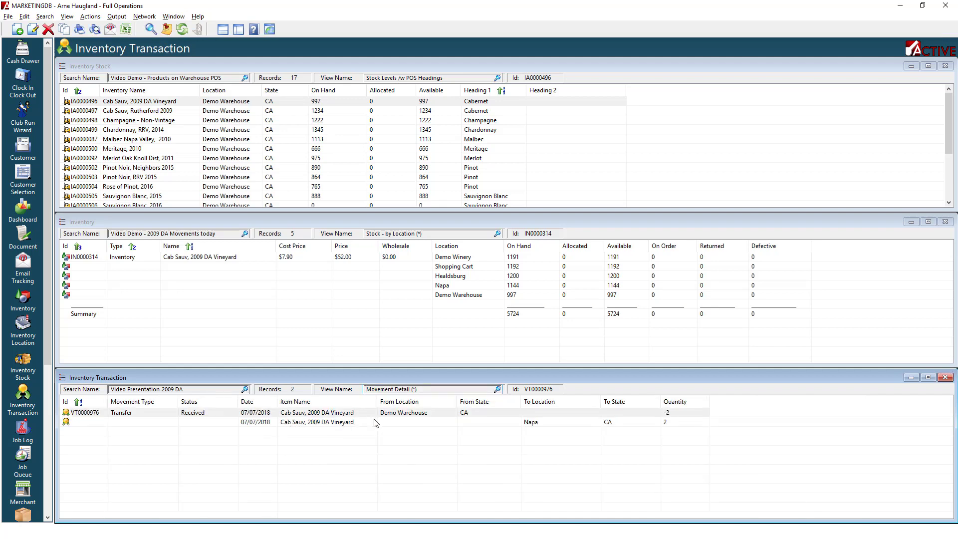
Return the transaction list's view to Status.
click(412, 417)
click(535, 438)
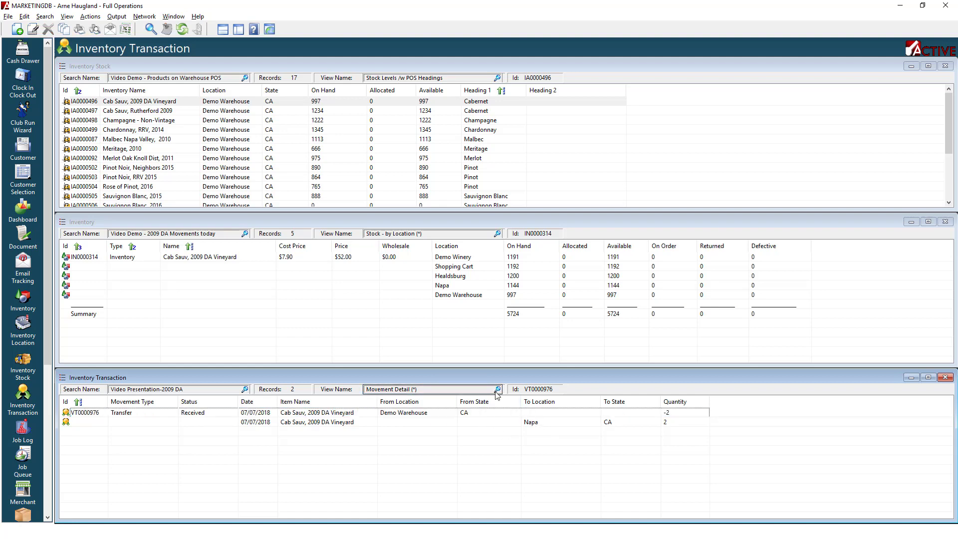
click(498, 395)
click(383, 421)
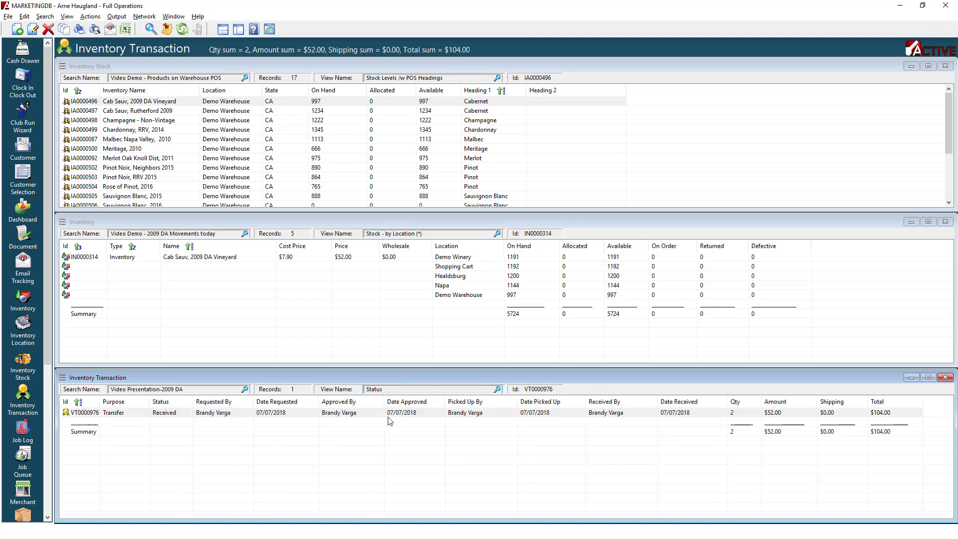
Refresh the search in the Inventory panel.
click(468, 221)
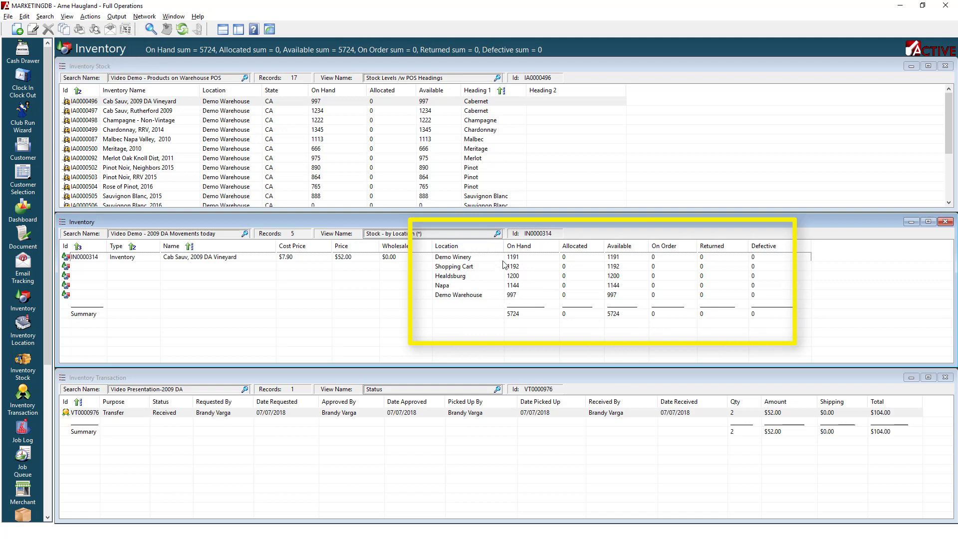
click(183, 31)
Load the saved search "Video Demo - 2009 DA movements today" in the Inventory Stock panel.
click(285, 64)
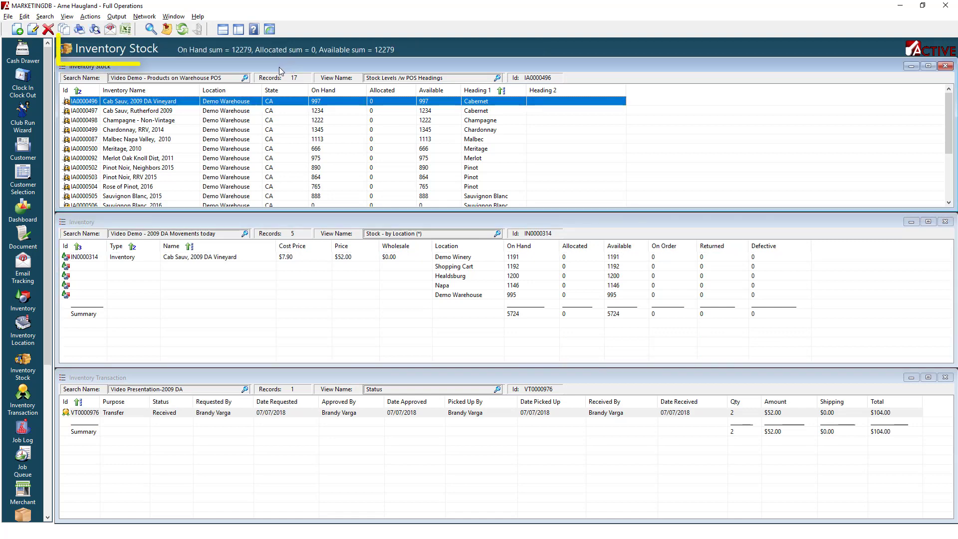
click(245, 79)
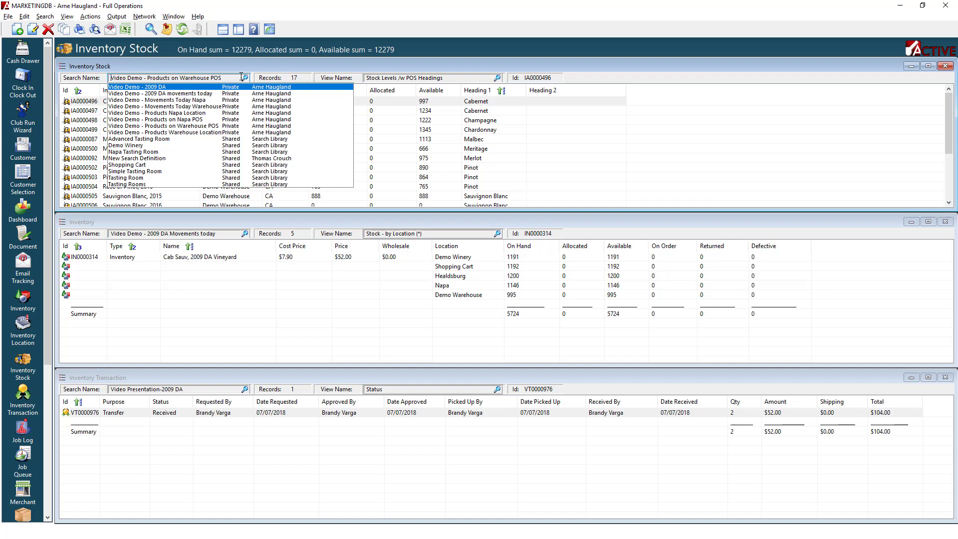
click(186, 96)
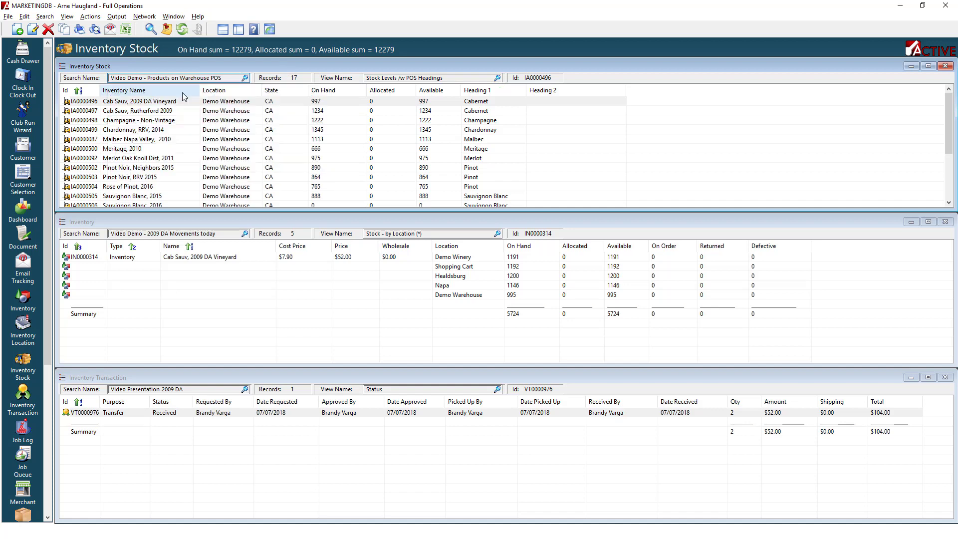
Set the Inventory Stock panel's view to Movement Detail (*).
click(498, 78)
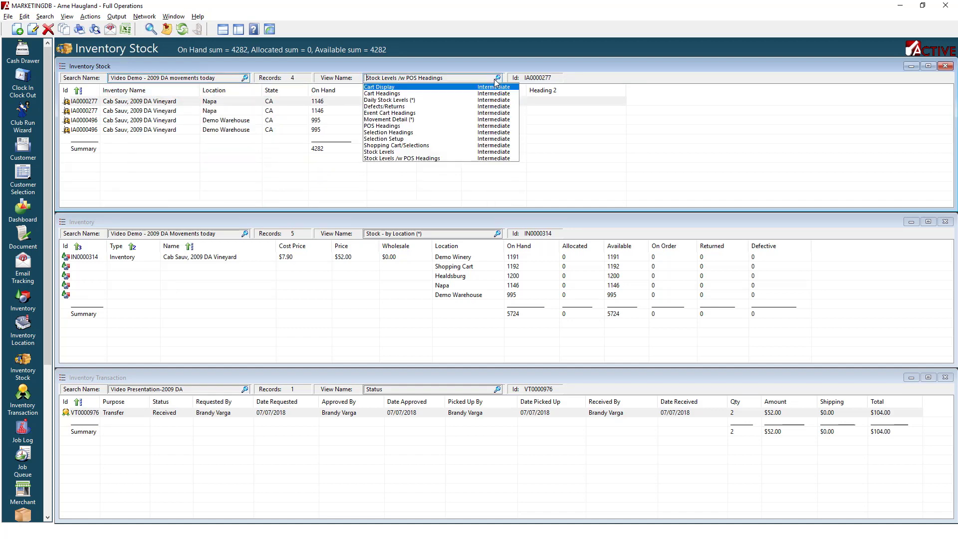
click(399, 123)
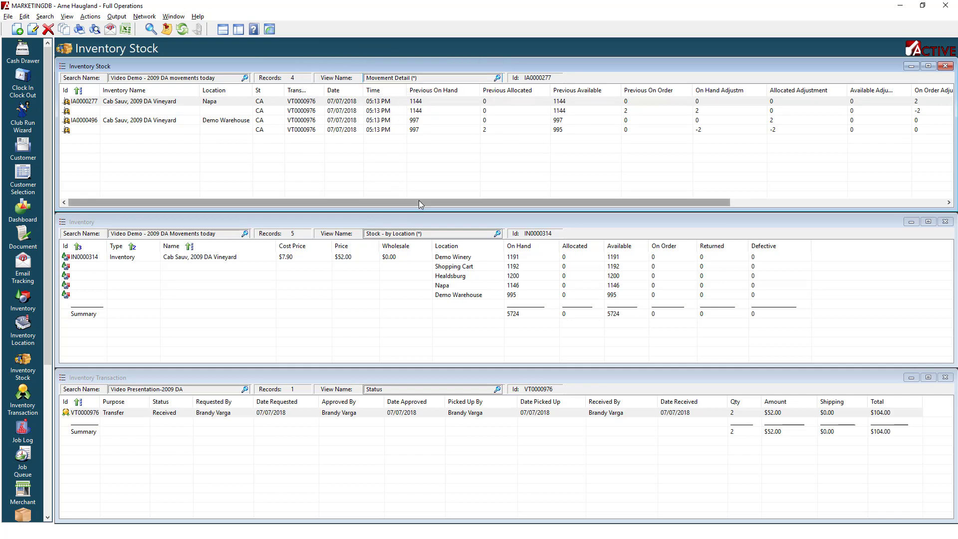
mouse_move(418, 201)
mouse_down()
mouse_move(635, 203)
mouse_move(418, 203)
mouse_up()
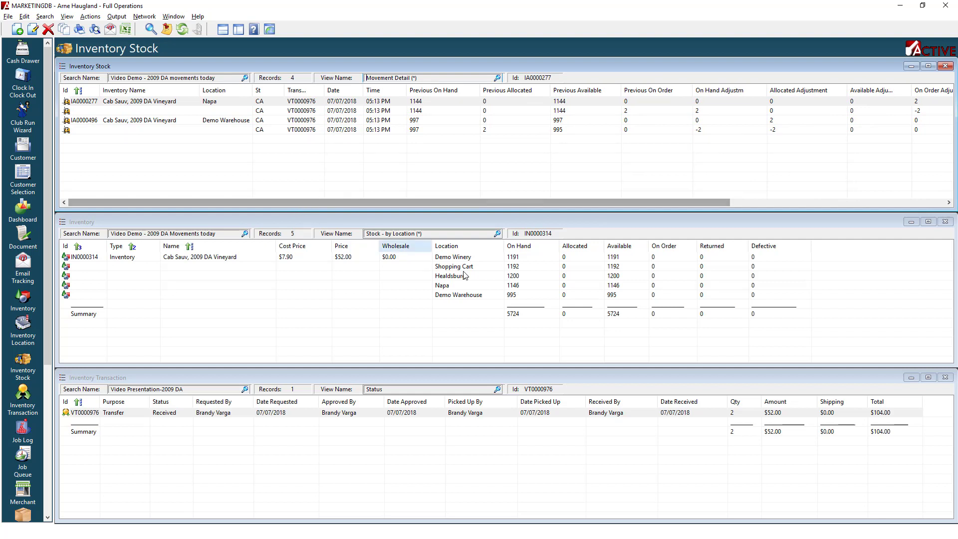
Create a new inventory transaction with the purpose Transfer.
click(195, 378)
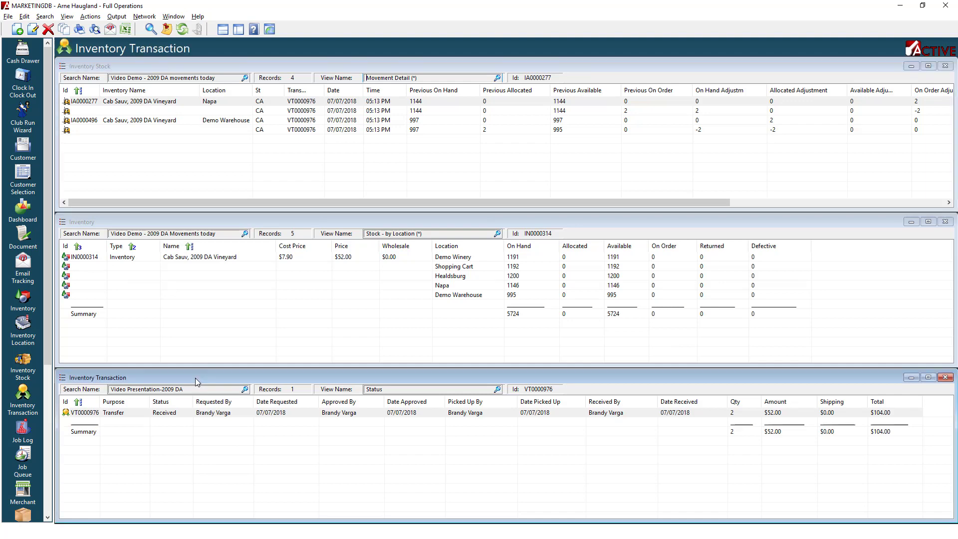
click(18, 29)
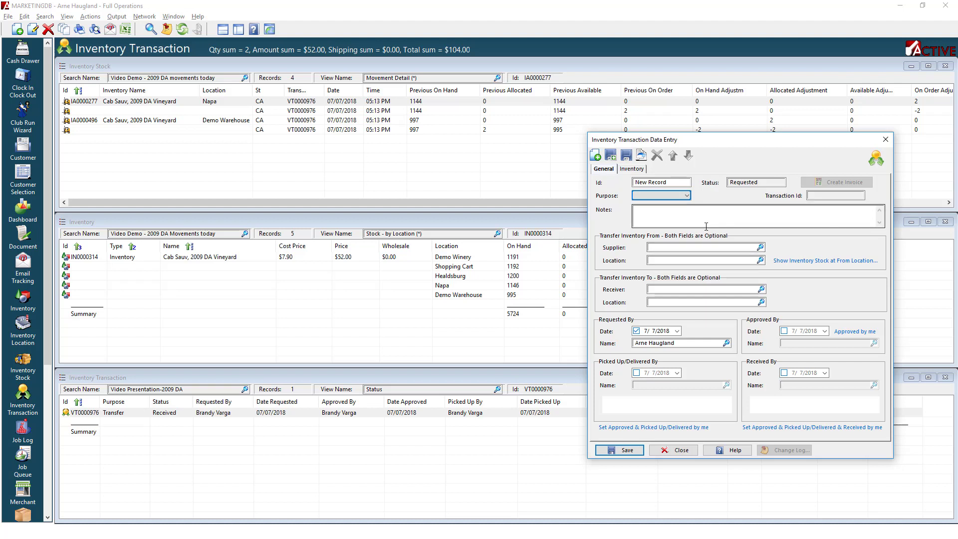
click(687, 197)
click(642, 238)
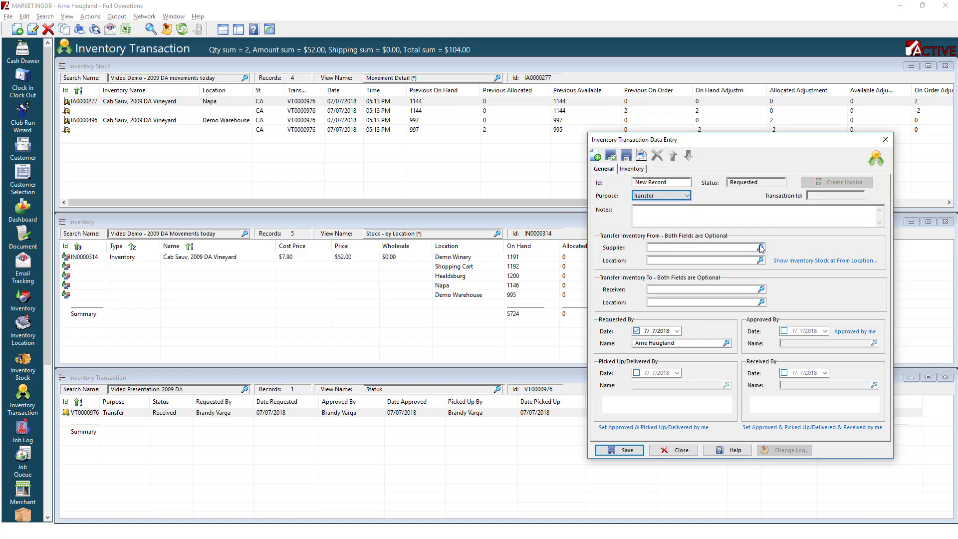
Set the transfer's from location to Demo Warehouse and its to location to Napa.
click(759, 260)
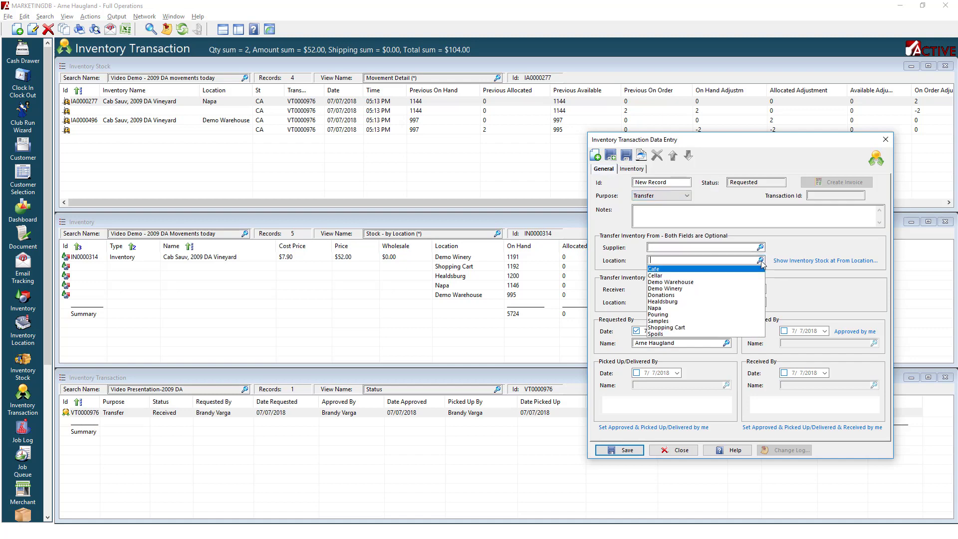
click(687, 282)
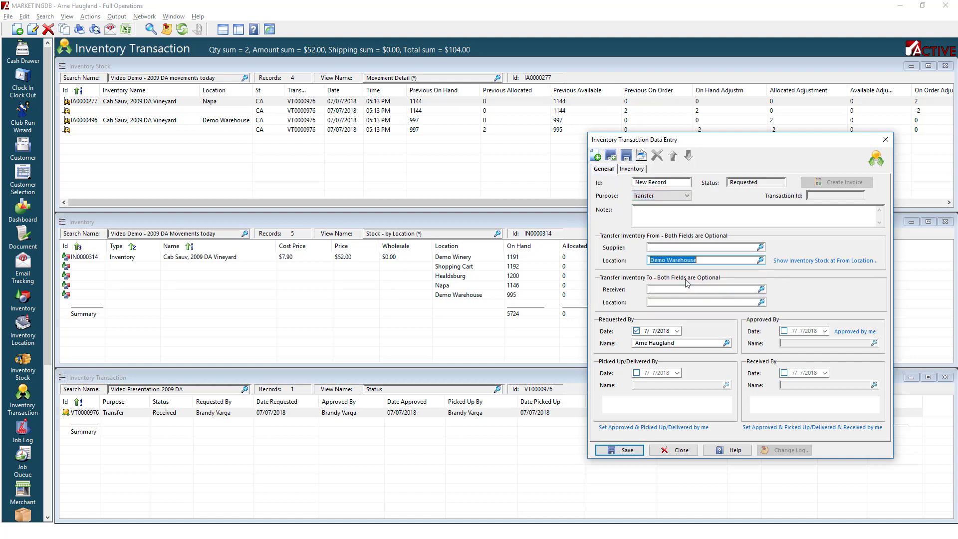
click(762, 303)
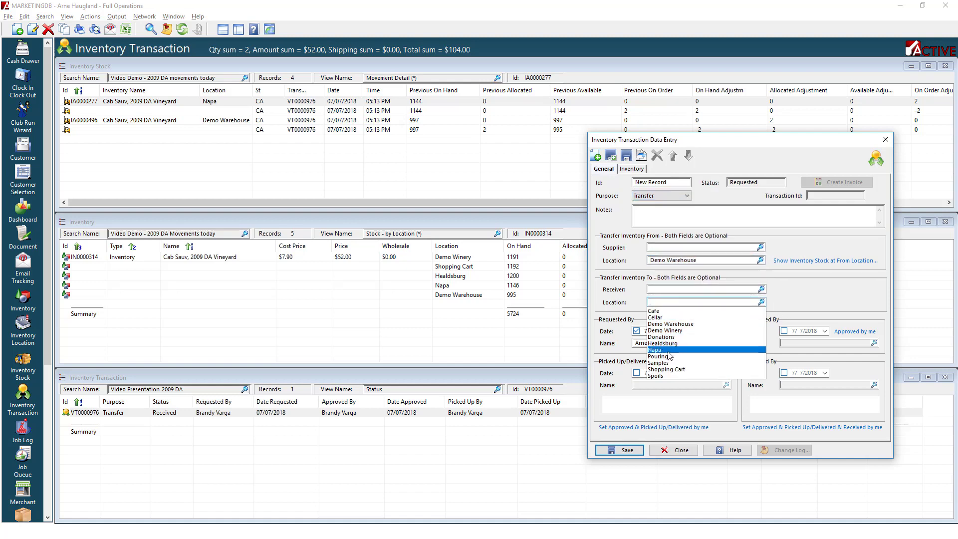
click(668, 352)
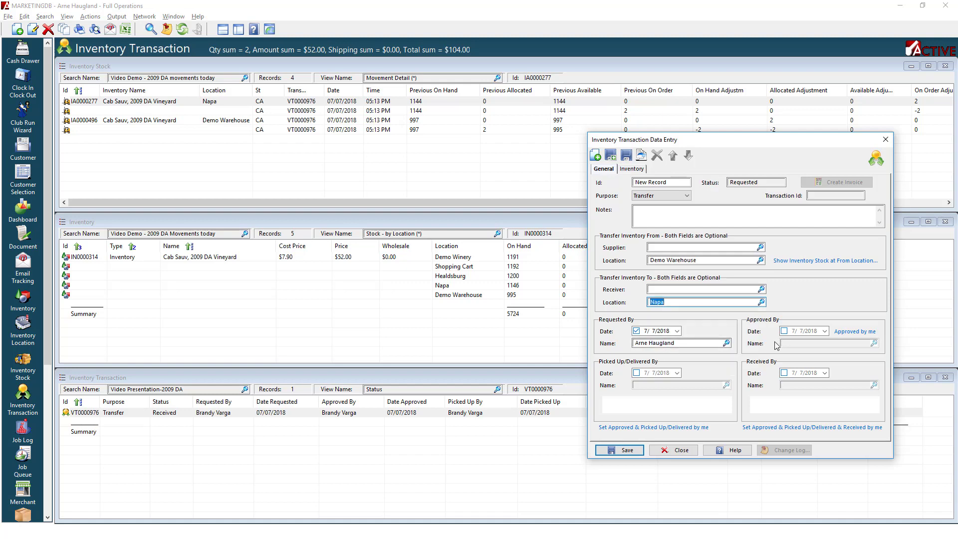
Add 12 units of Cab Sauv, 2009 DA Vineyard to the transfer's inventory items, then save and close it.
click(631, 169)
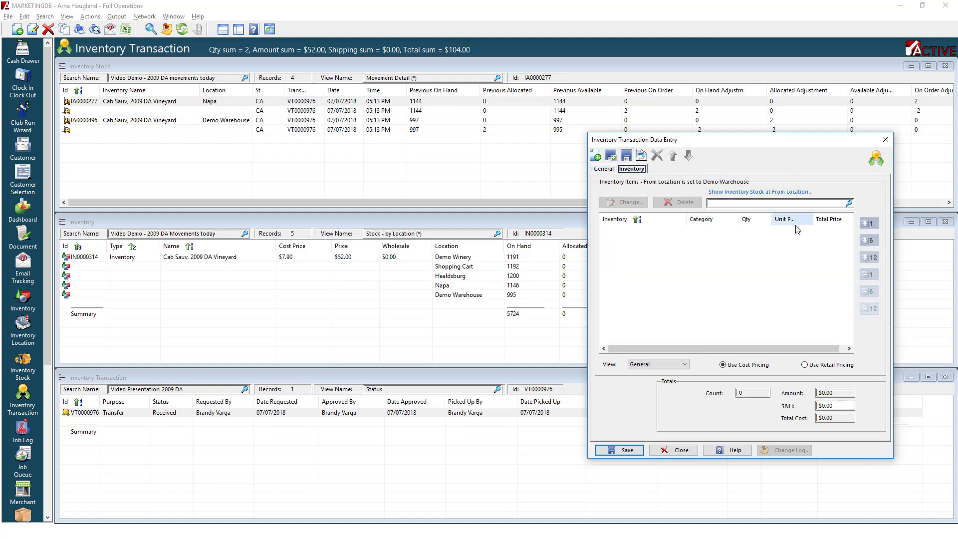
click(764, 203)
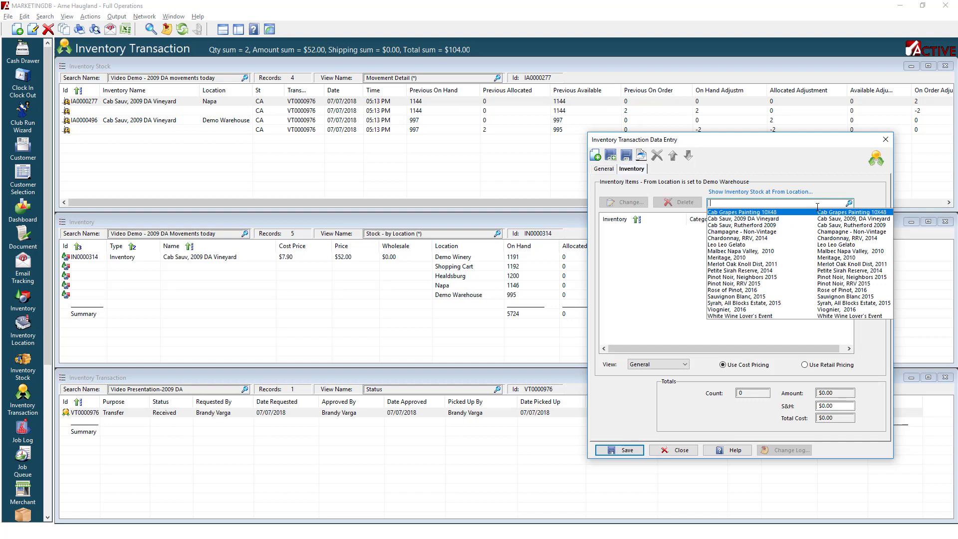
click(760, 219)
click(869, 257)
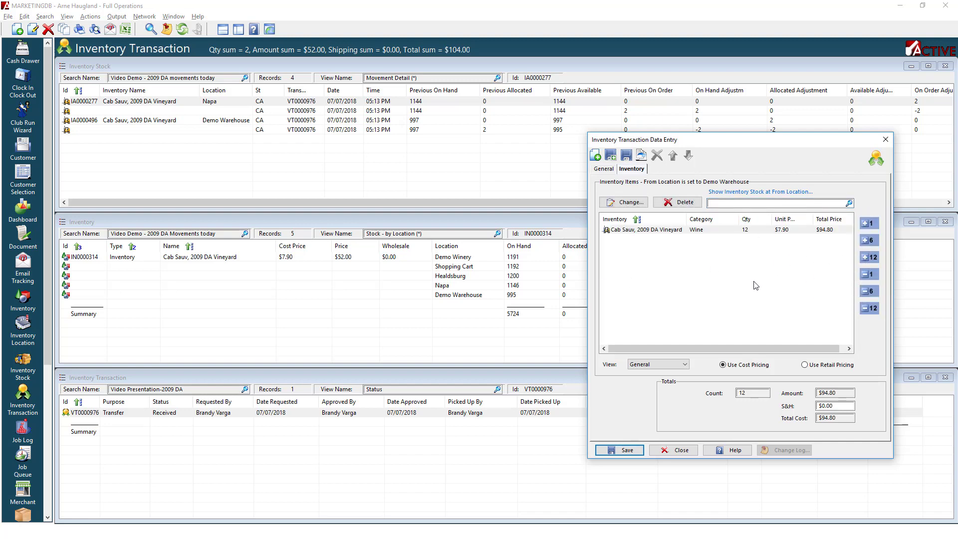
click(623, 452)
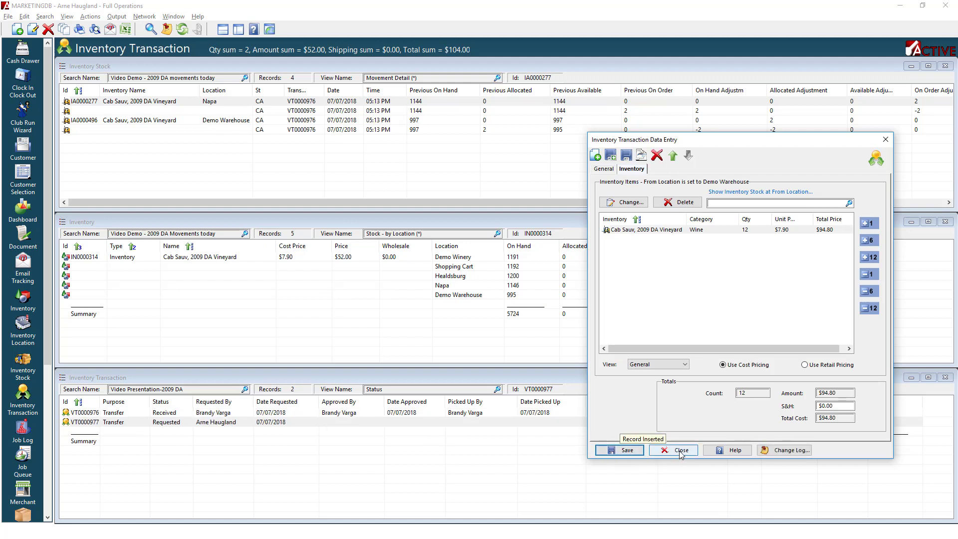
click(680, 452)
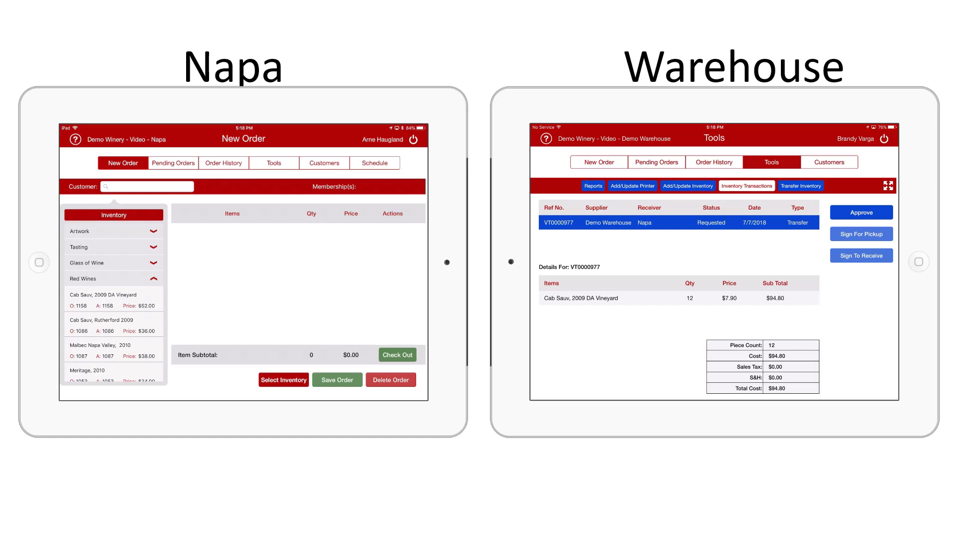
Open the inventory transactions list on the Napa tablet's Tools to view the requested transfer.
click(274, 163)
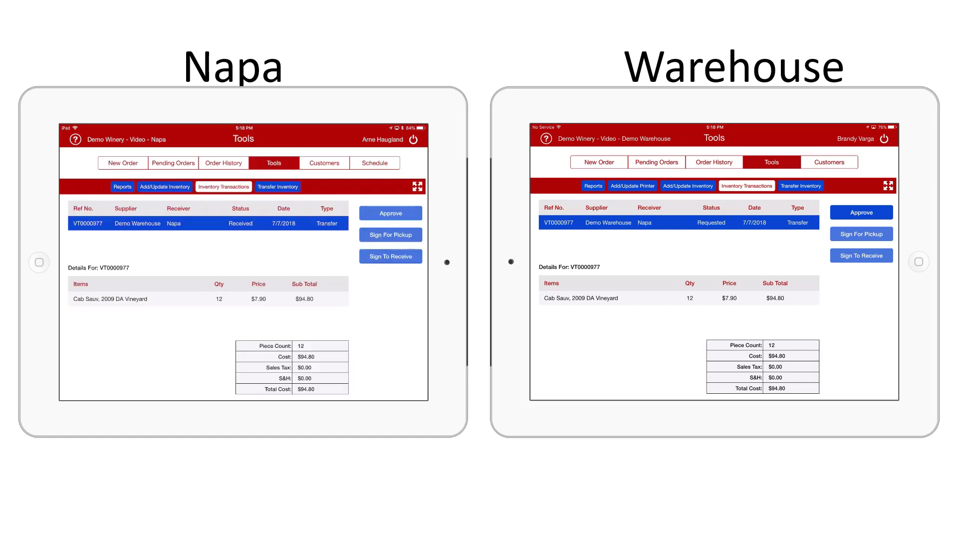
click(277, 187)
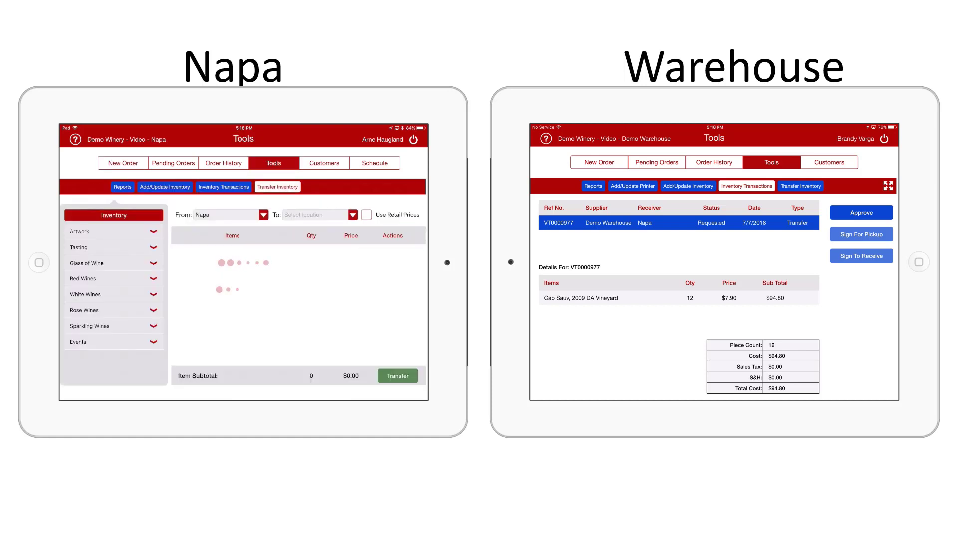
click(223, 186)
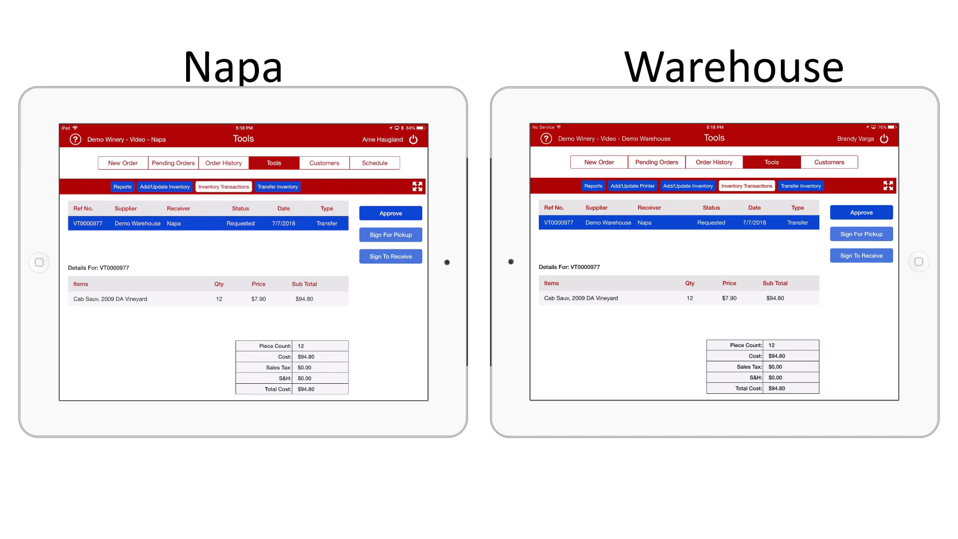
Approve transfer VT0000977 on the Warehouse tablet and refresh the Napa tablet's inventory transactions list.
click(861, 213)
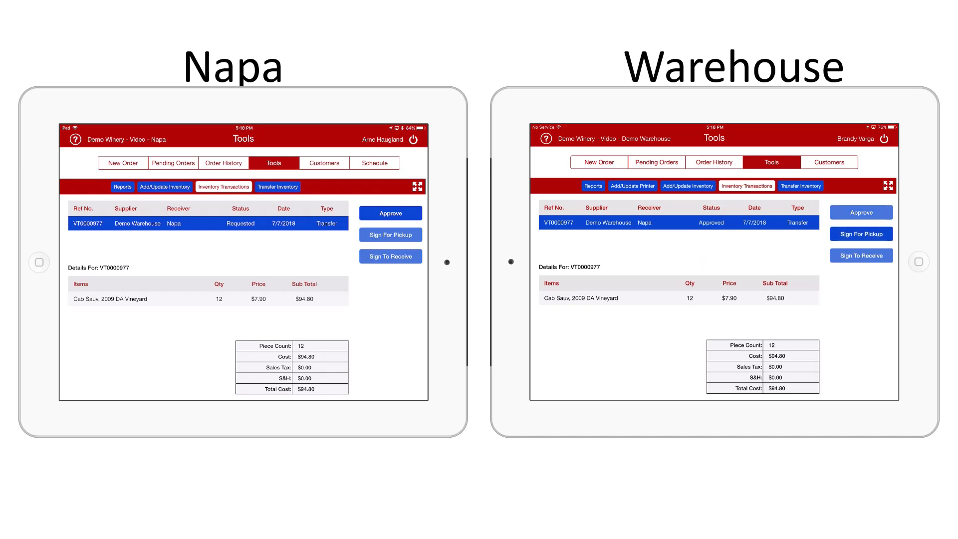
click(277, 186)
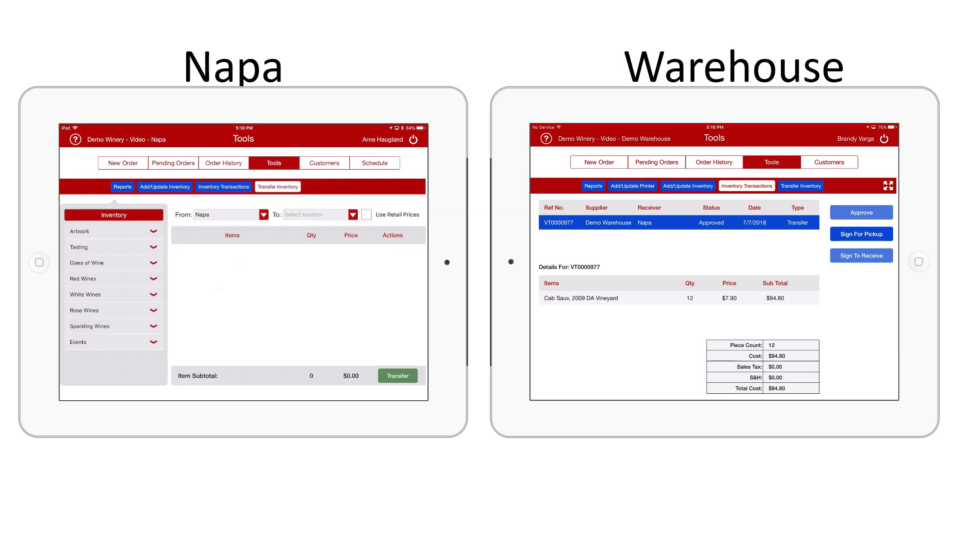
click(224, 187)
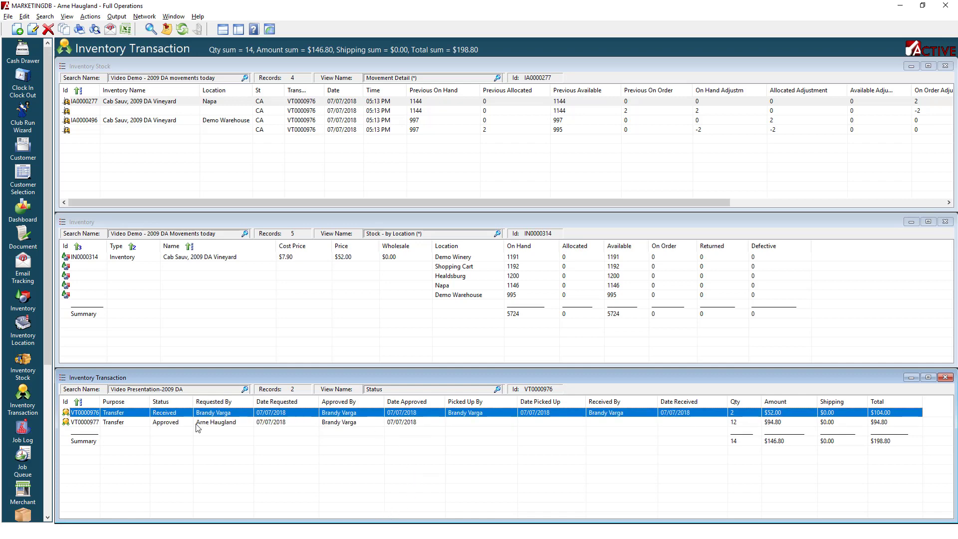
Open transfer VT0000977 in the desktop Inventory Transaction list and review its general details.
click(348, 426)
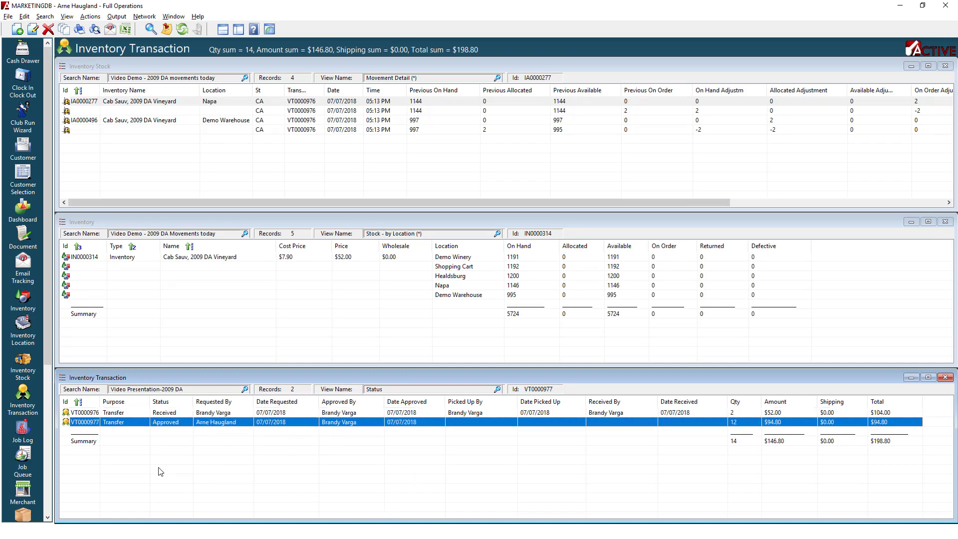
double_click(272, 425)
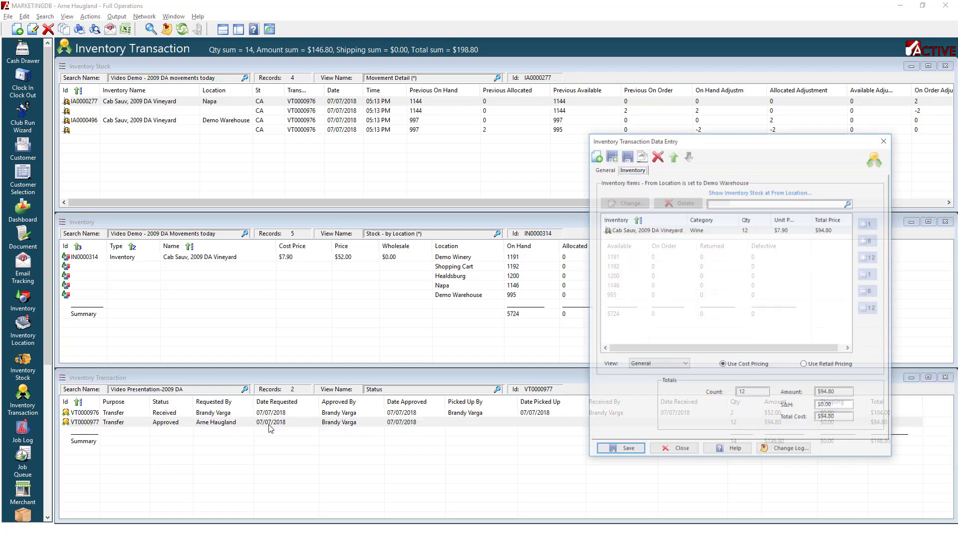
click(604, 169)
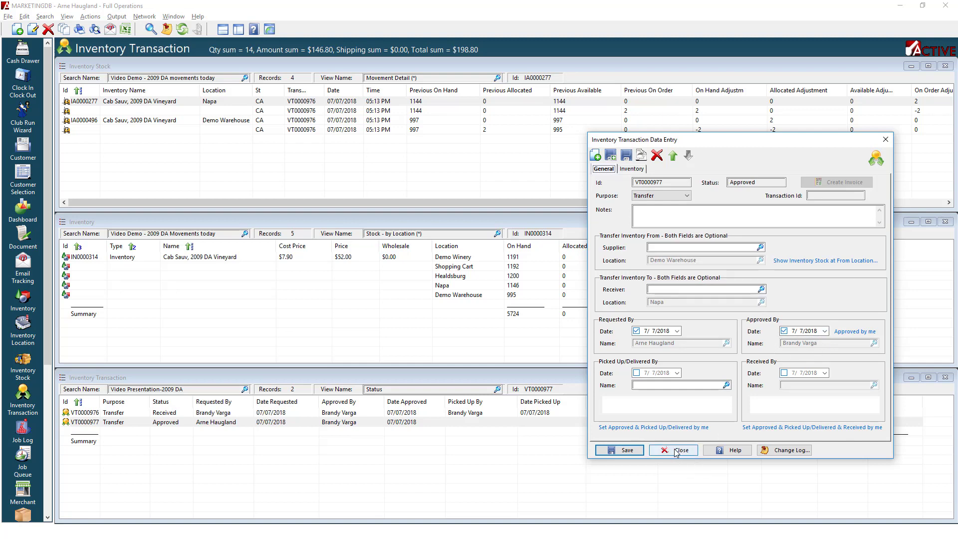
click(680, 451)
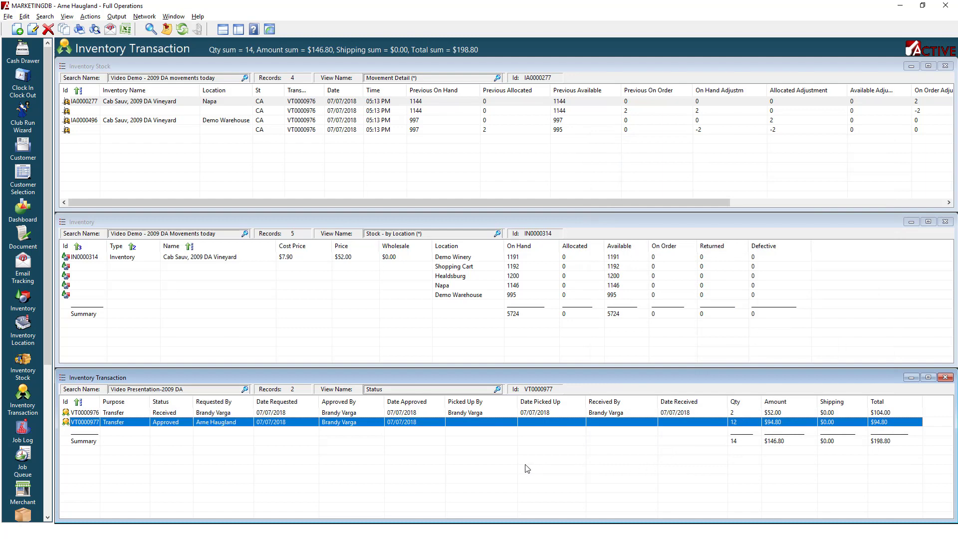